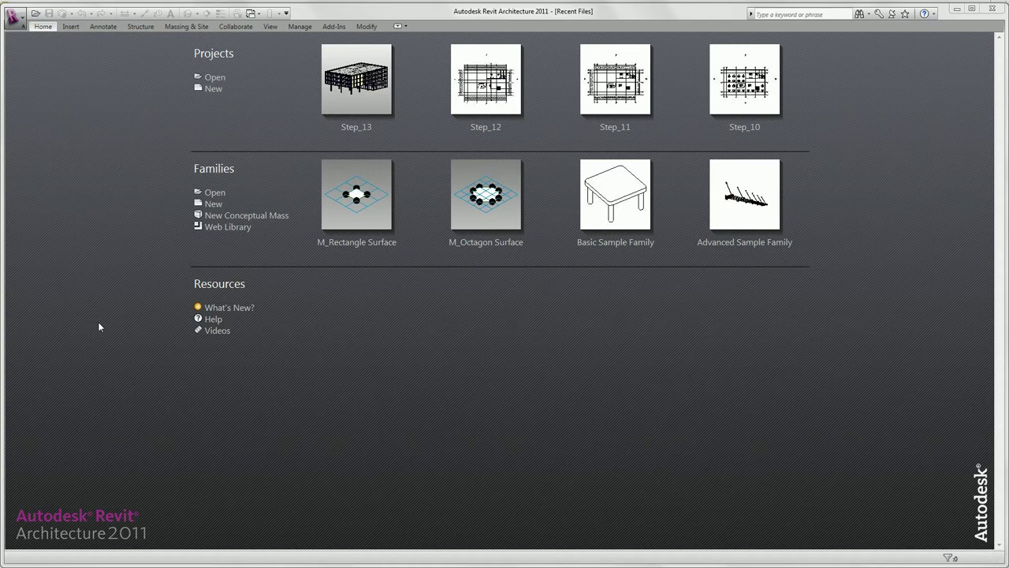
# Open the Step_14 project from the Tutorial_1_Getting_Started folder.
pyautogui.click(213, 77)
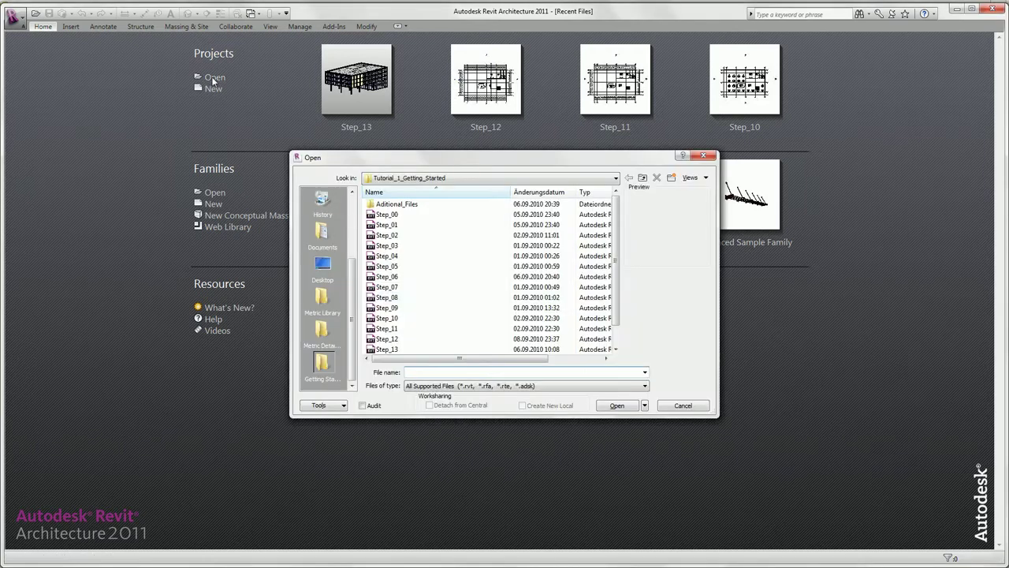
pyautogui.click(395, 354)
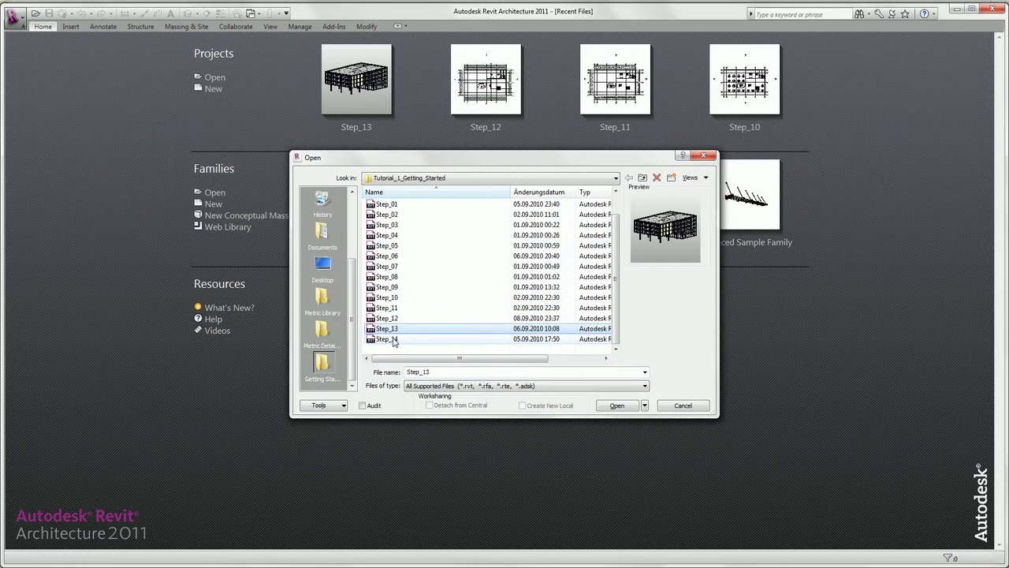
pyautogui.click(616, 405)
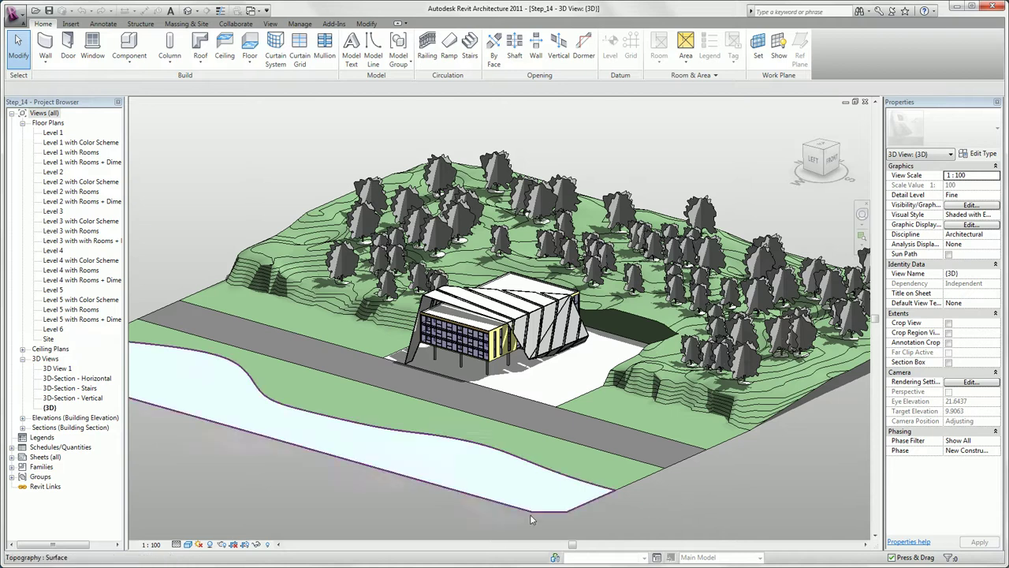
# Display the sun path in the 3D view so the whole path around the site is in sight.
pyautogui.click(199, 544)
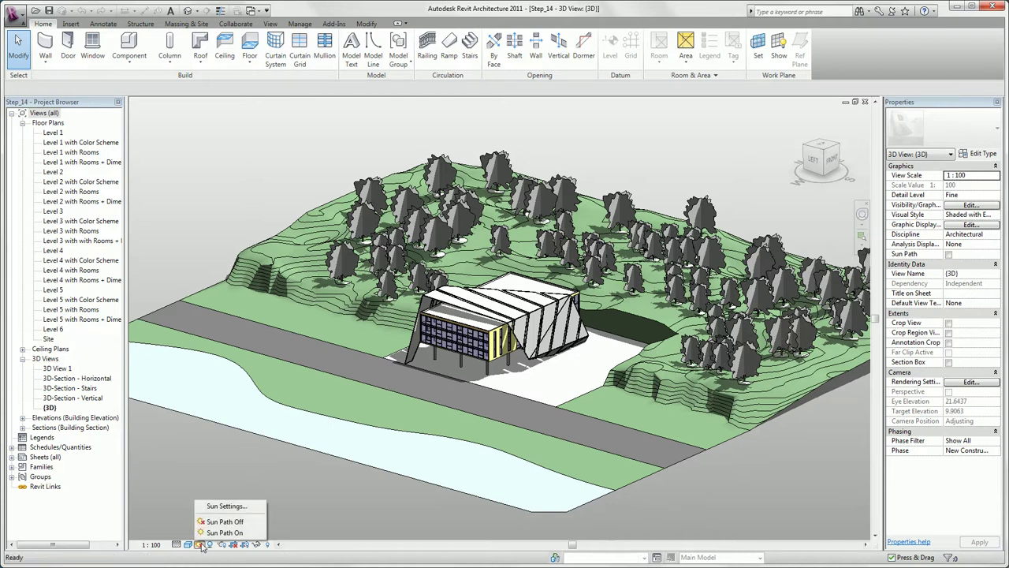
pyautogui.click(206, 533)
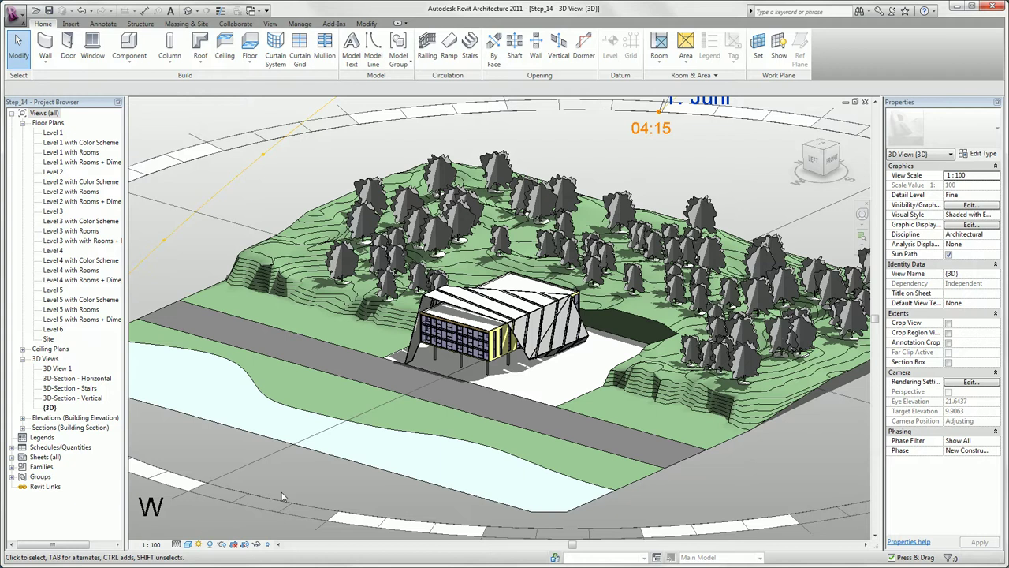
pyautogui.scroll(-3, 282, 495)
pyautogui.keyDown('shift'); pyautogui.moveTo(285, 495); pyautogui.dragTo(465, 499, button='middle'); pyautogui.keyUp('shift')
pyautogui.scroll(-3, 465, 499)
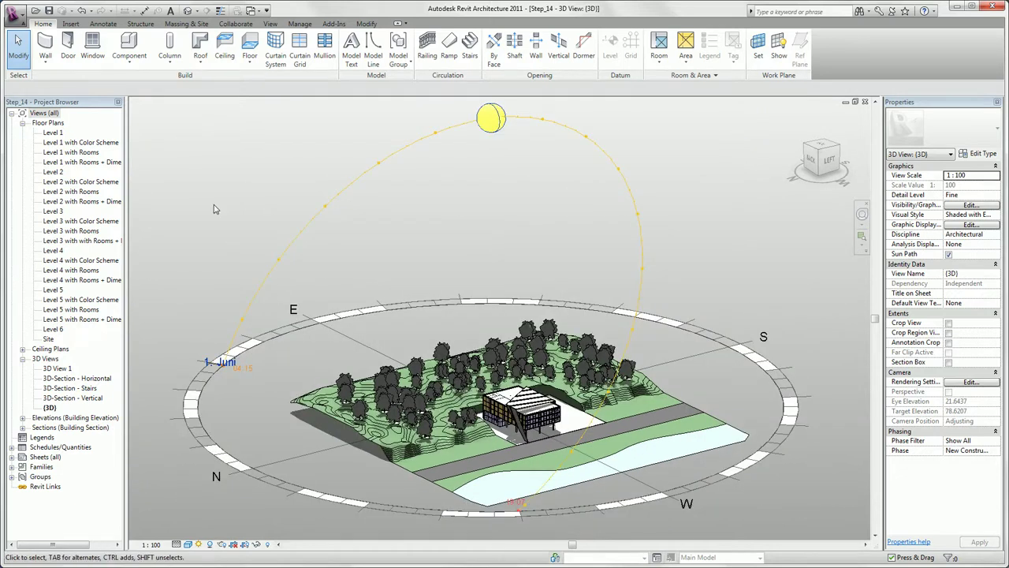
# Move the sun to the 23 March path and set its time of day to 14:00.
pyautogui.click(330, 207)
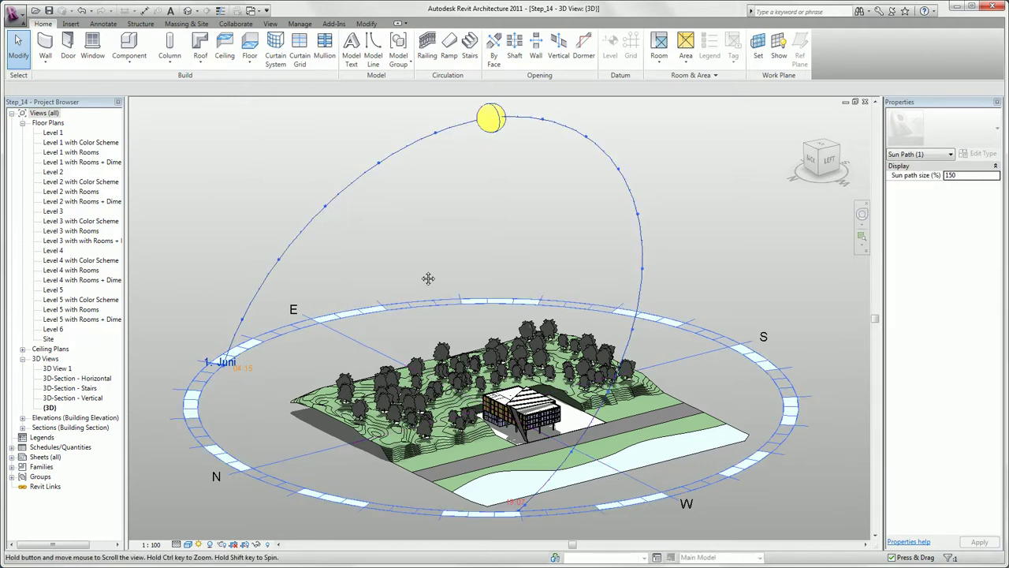
pyautogui.moveTo(427, 278); pyautogui.dragTo(425, 293, button='middle')
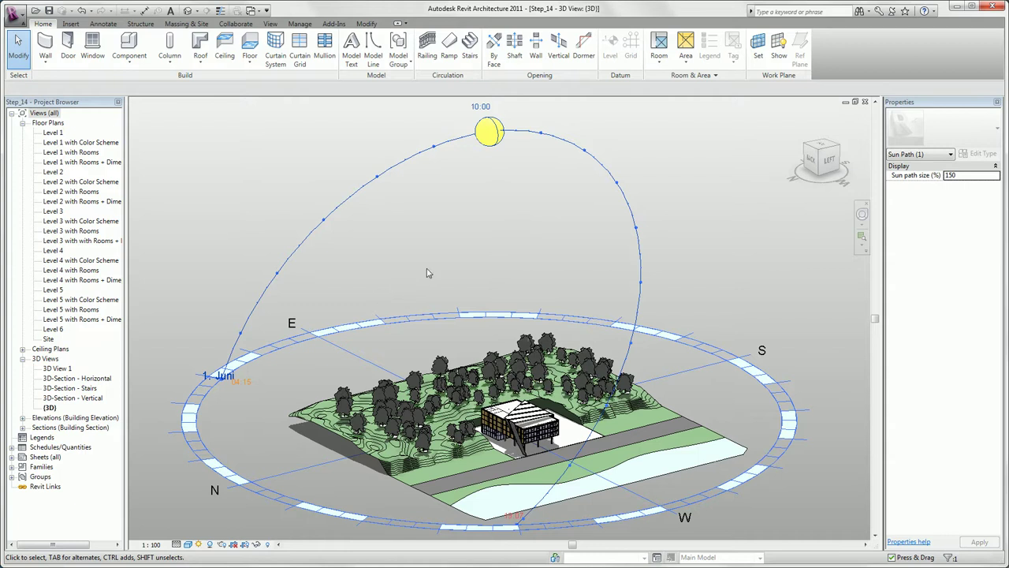
pyautogui.moveTo(489, 147); pyautogui.dragTo(546, 171)
pyautogui.click(549, 141)
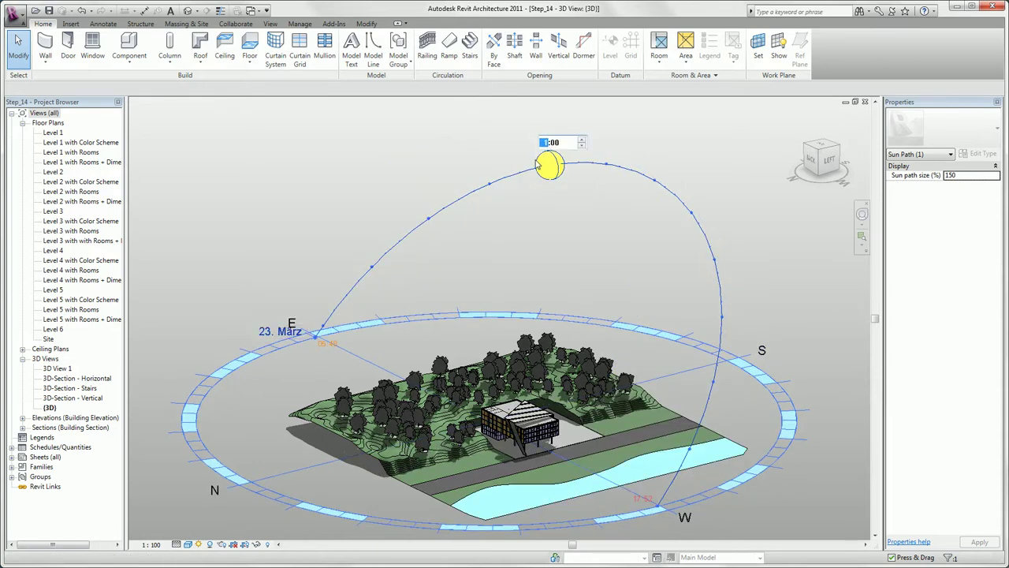
pyautogui.write('14')
pyautogui.press('Return')
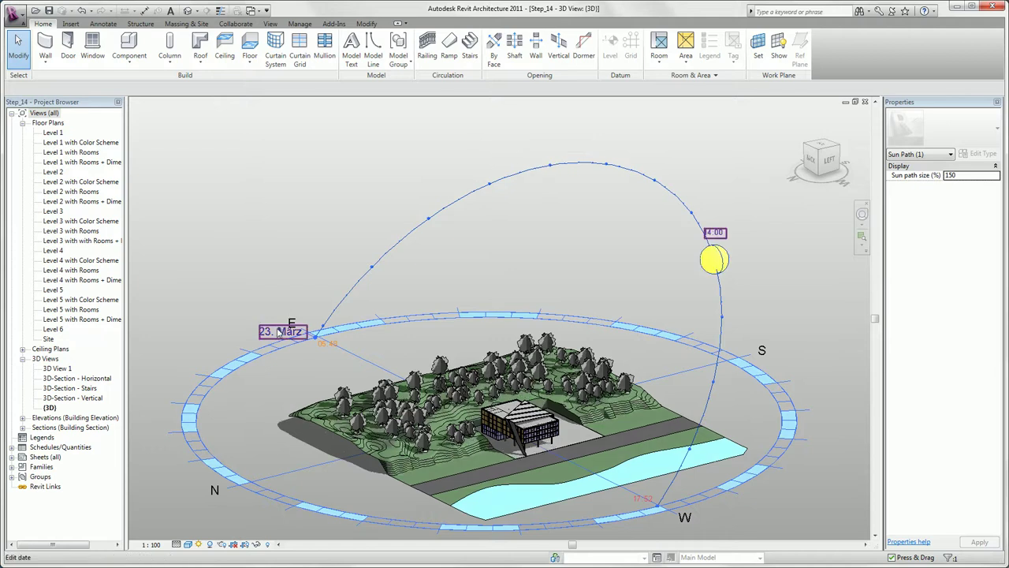
# Change the month of the sun path date to April (04), keeping day 23.
pyautogui.click(278, 334)
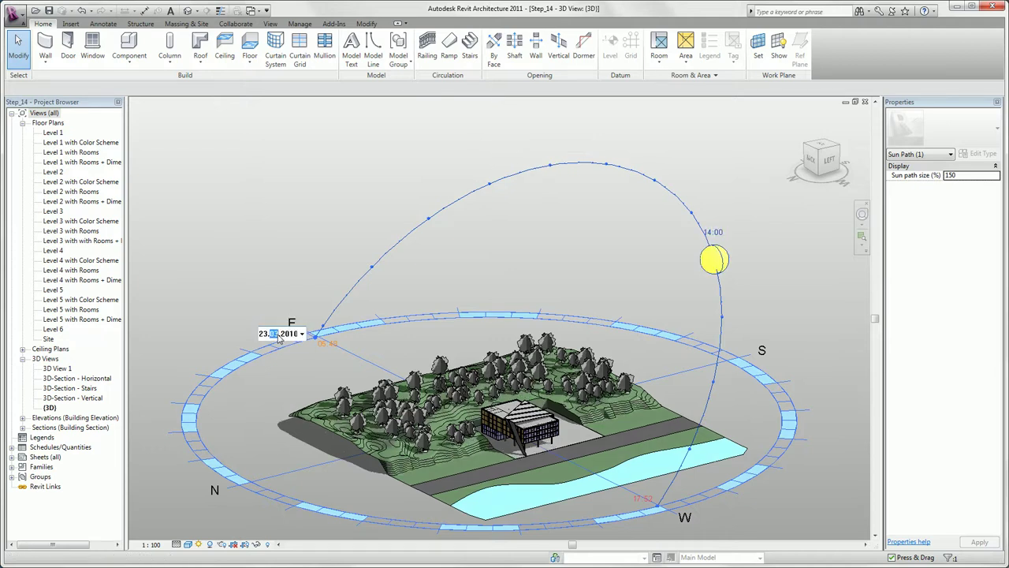
pyautogui.write('04')
pyautogui.press('Return')
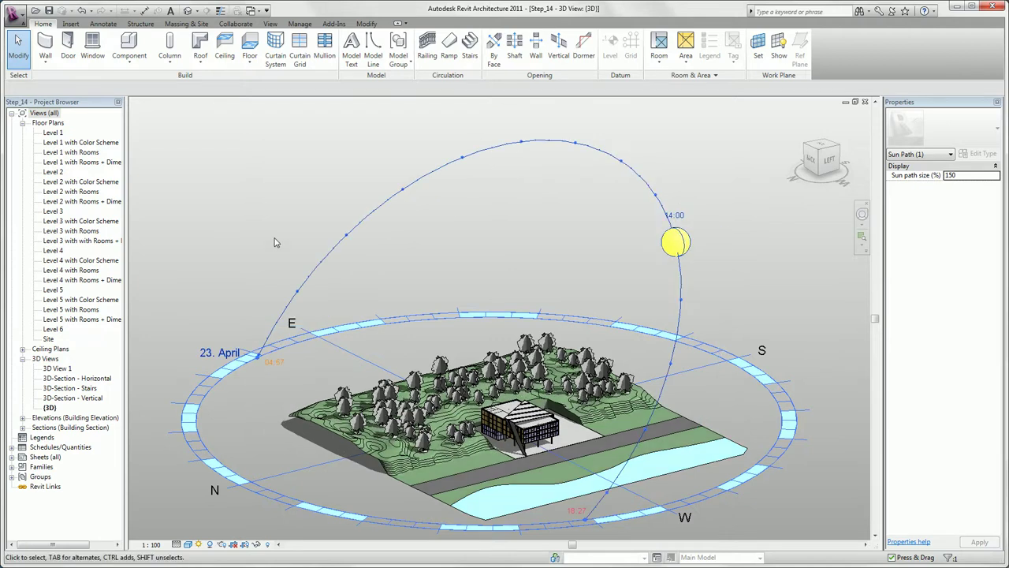
# Deselect the sun path and hide it in the 3D view.
pyautogui.click(212, 521)
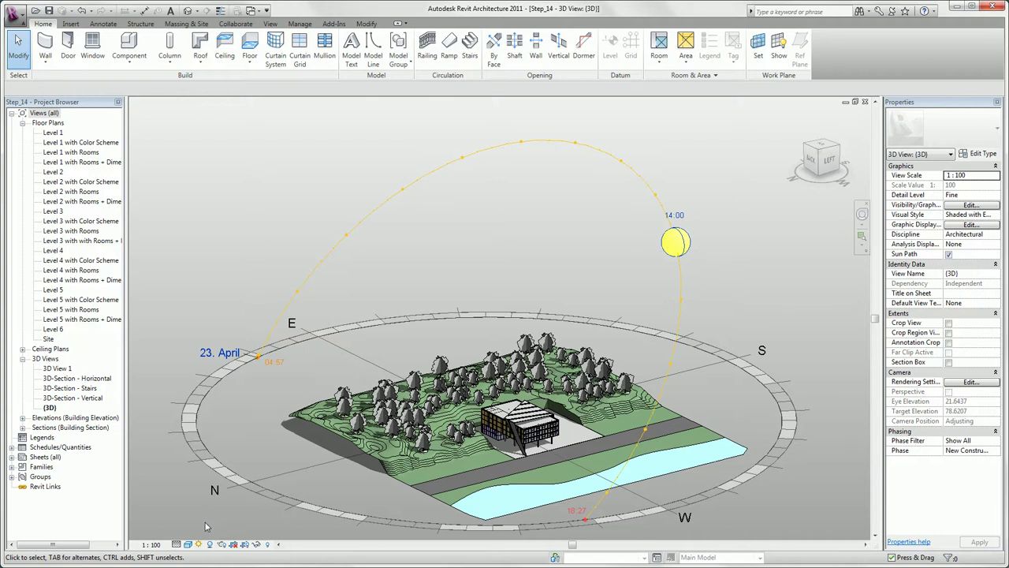
pyautogui.click(199, 544)
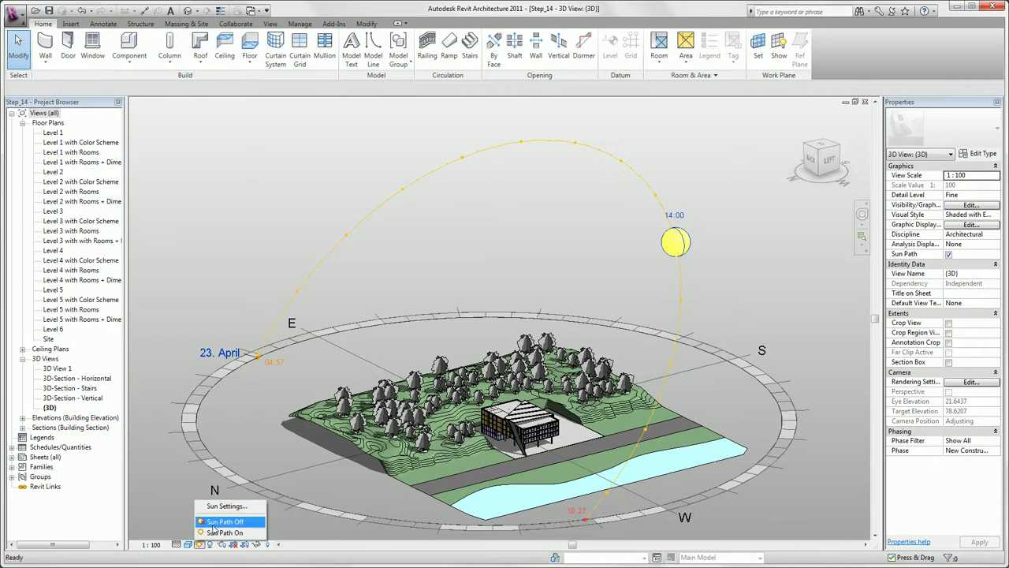
pyautogui.click(217, 522)
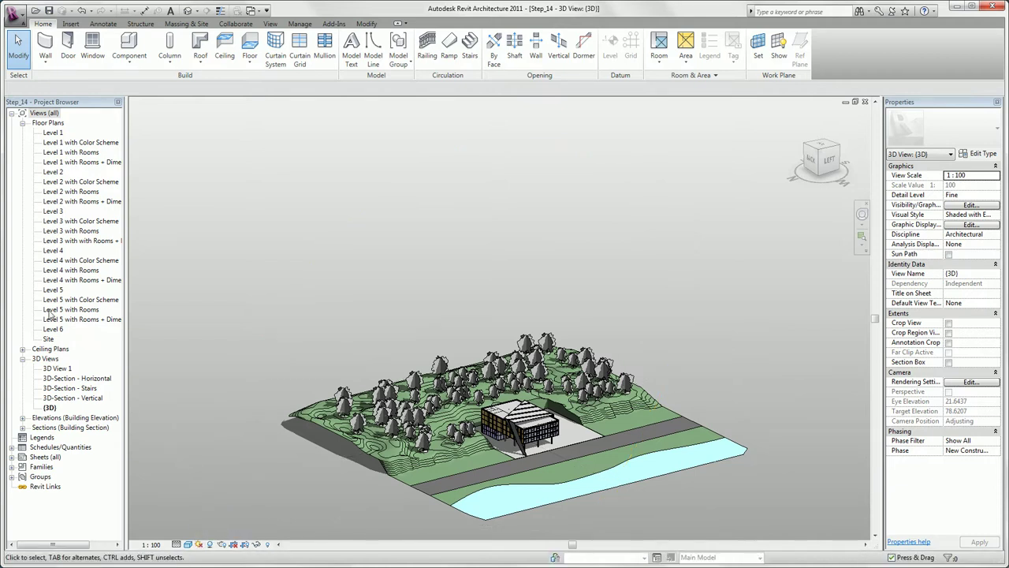
# Place a perspective camera in the Site floor plan, standing on the road and aimed diagonally across the building.
pyautogui.doubleClick(48, 338)
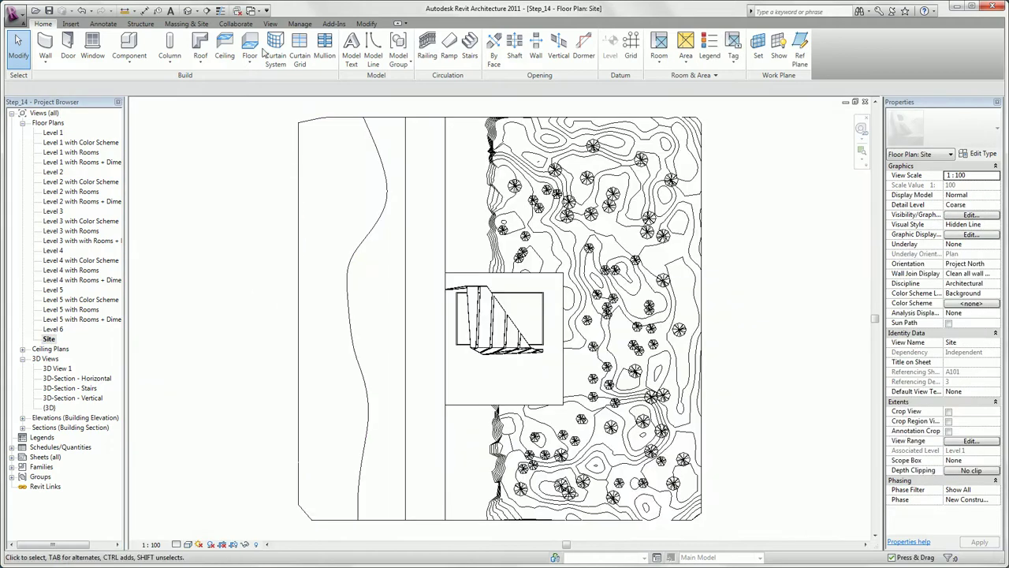
pyautogui.click(270, 24)
pyautogui.click(293, 62)
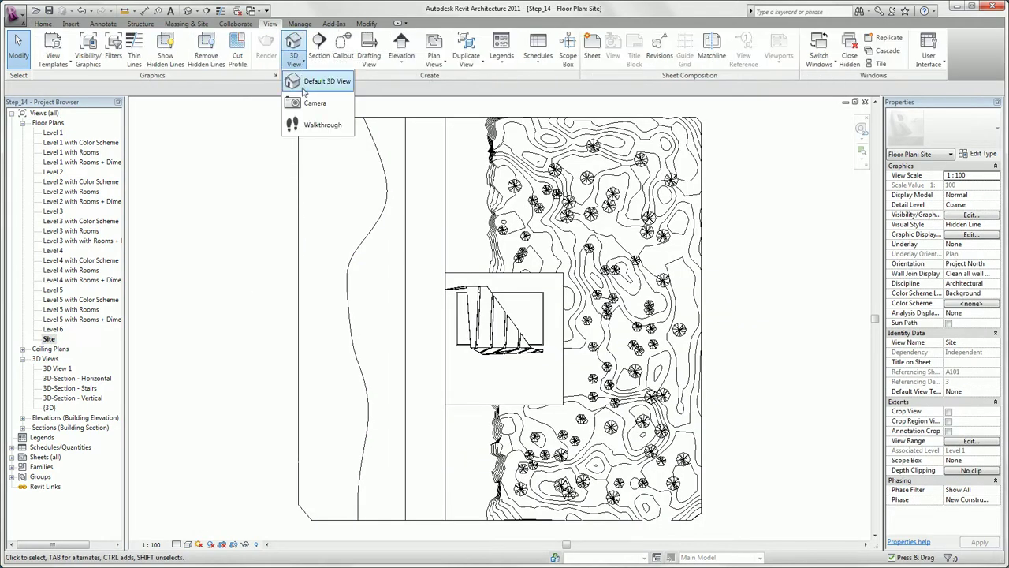
pyautogui.click(312, 106)
pyautogui.click(399, 238)
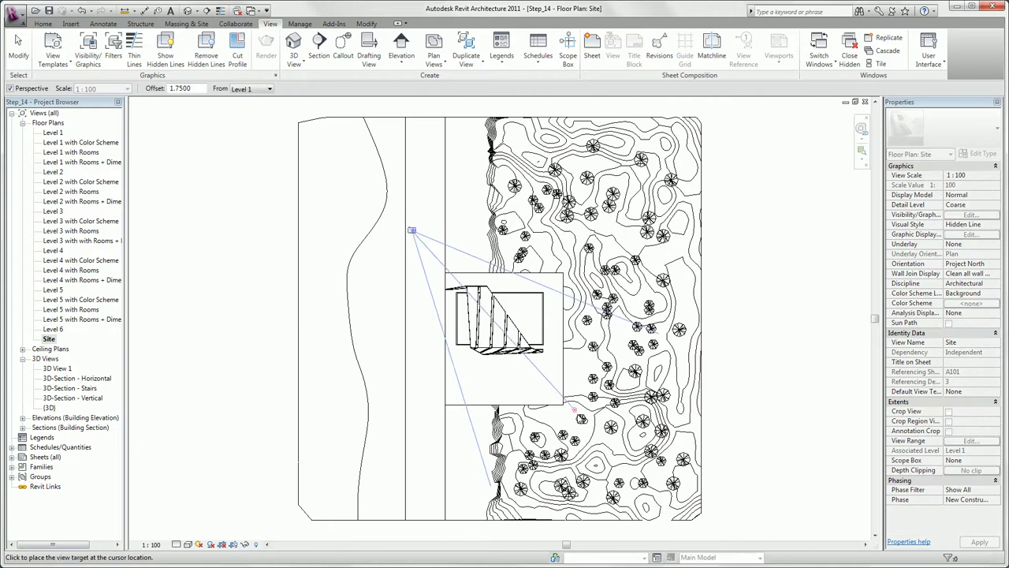
pyautogui.click(607, 442)
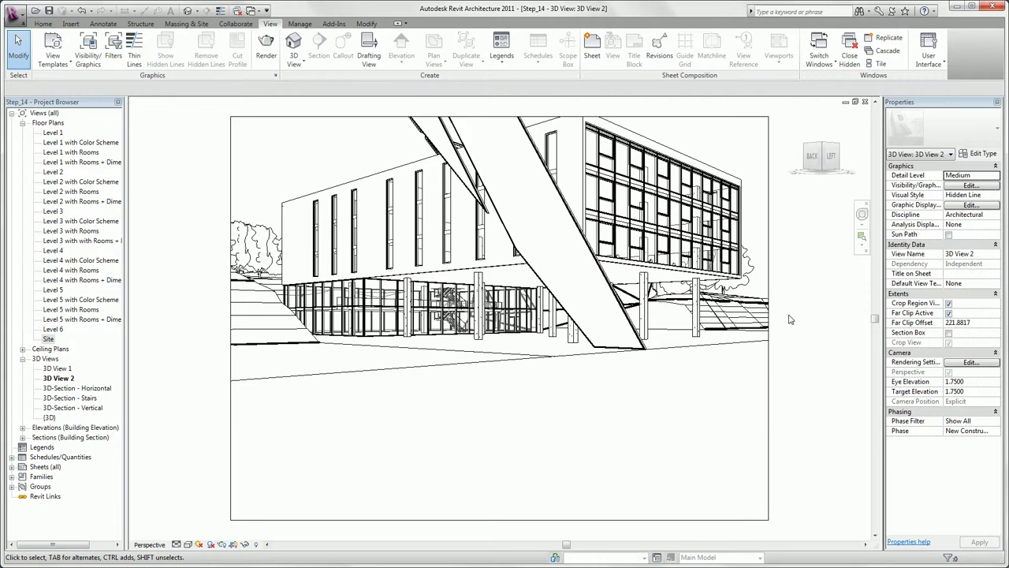
# Adjust the new perspective's camera with the steering wheel, raising and pulling back until the whole building fits the frame.
pyautogui.click(862, 216)
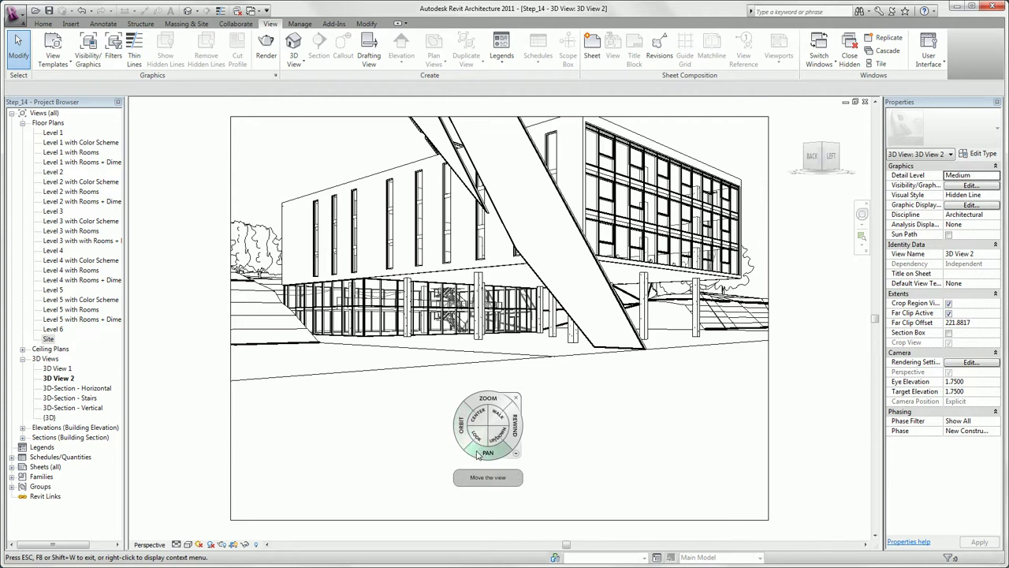
pyautogui.moveTo(479, 455)
pyautogui.mouseDown()
pyautogui.moveTo(458, 444)
pyautogui.moveTo(481, 421)
pyautogui.moveTo(492, 456)
pyautogui.mouseUp()
pyautogui.moveTo(476, 490); pyautogui.dragTo(499, 451)
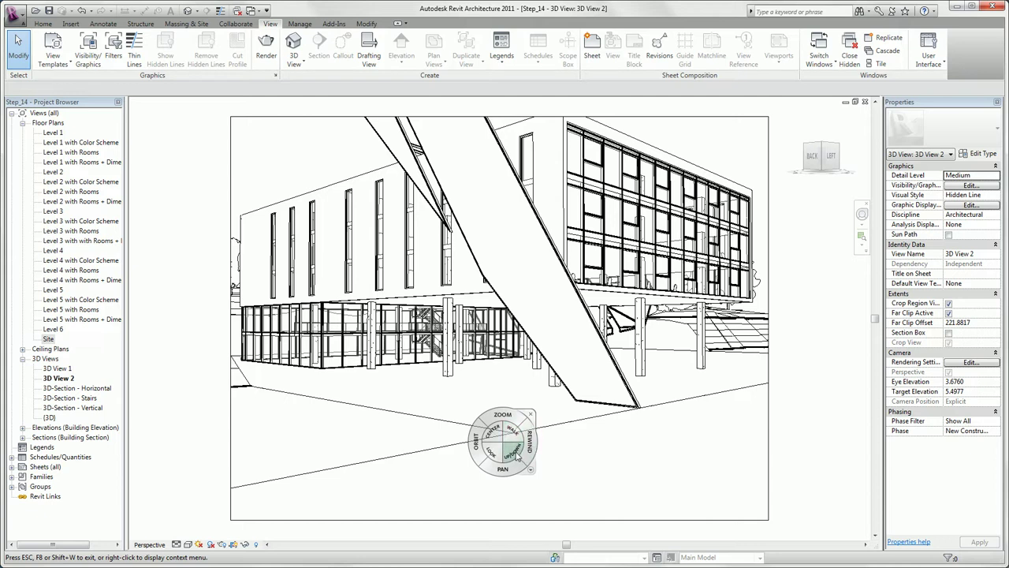
pyautogui.moveTo(528, 449); pyautogui.dragTo(454, 454)
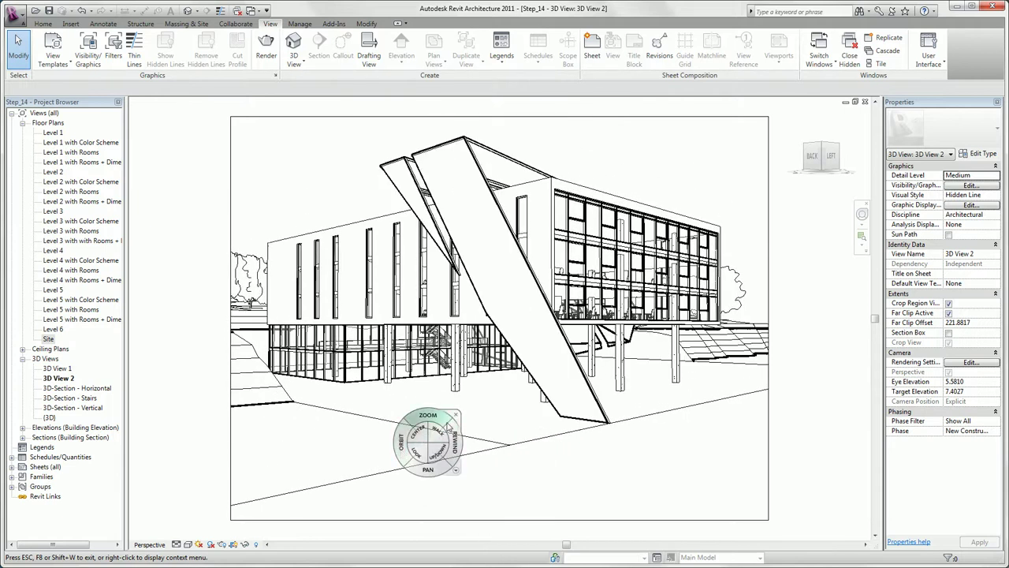
pyautogui.click(455, 414)
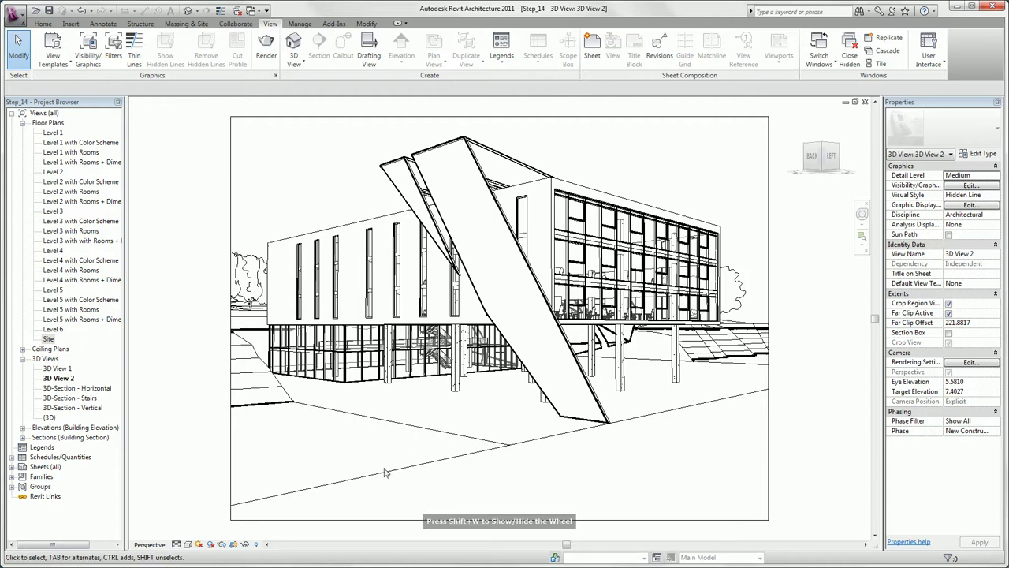
# Preview the perspective view in the Wireframe visual style and return it to Hidden Line.
pyautogui.click(187, 544)
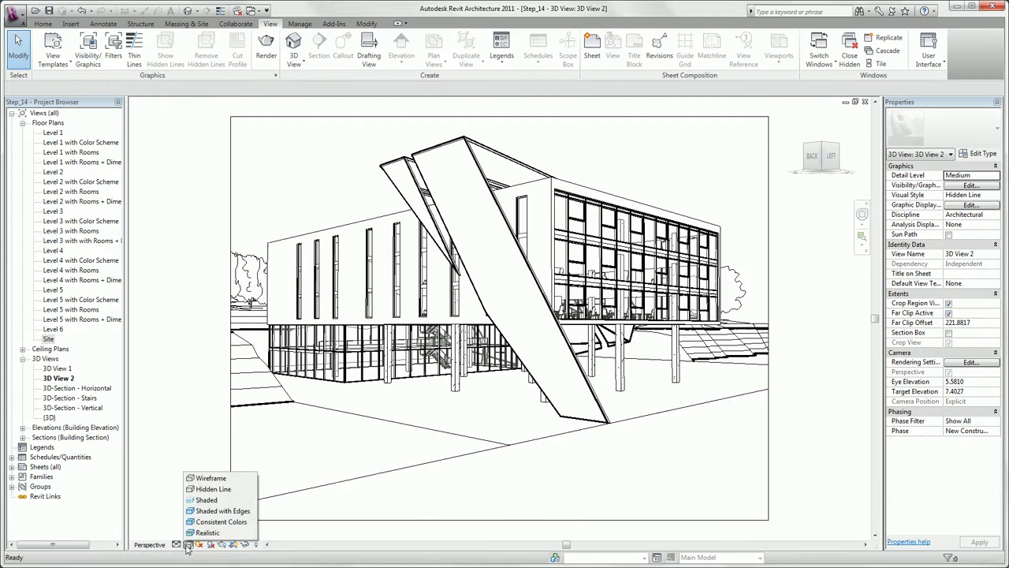
pyautogui.click(214, 480)
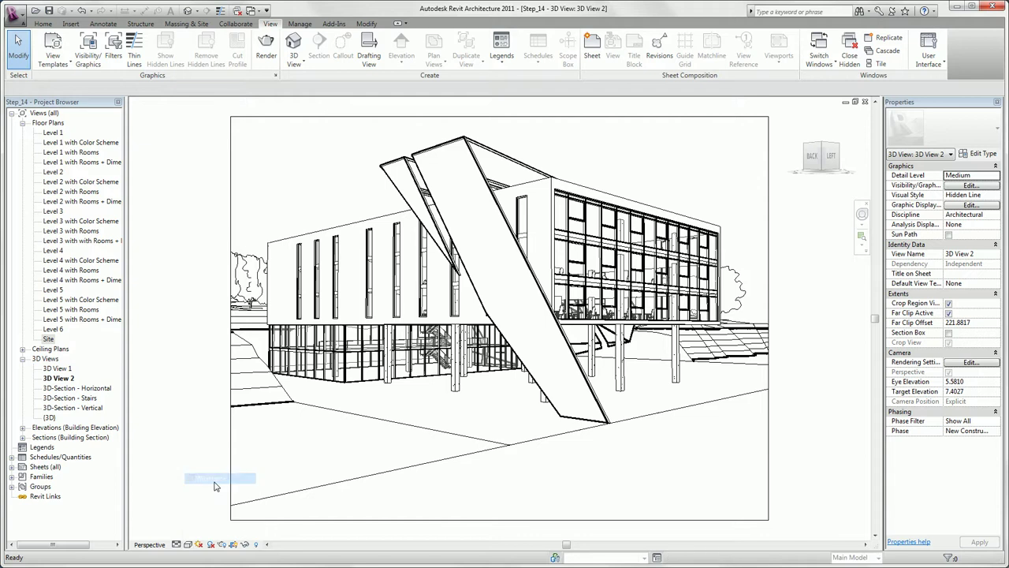
pyautogui.click(187, 547)
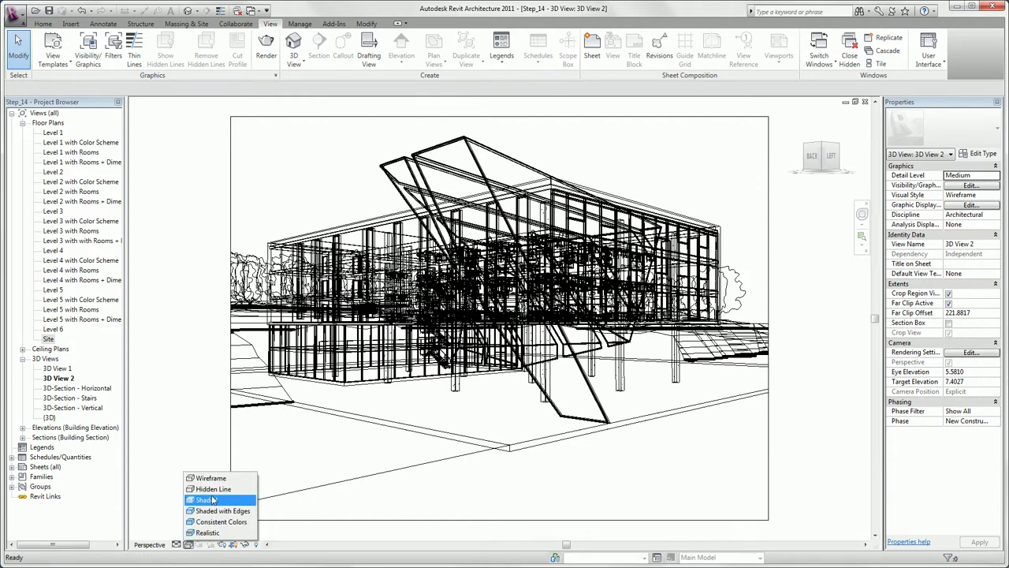
pyautogui.click(214, 494)
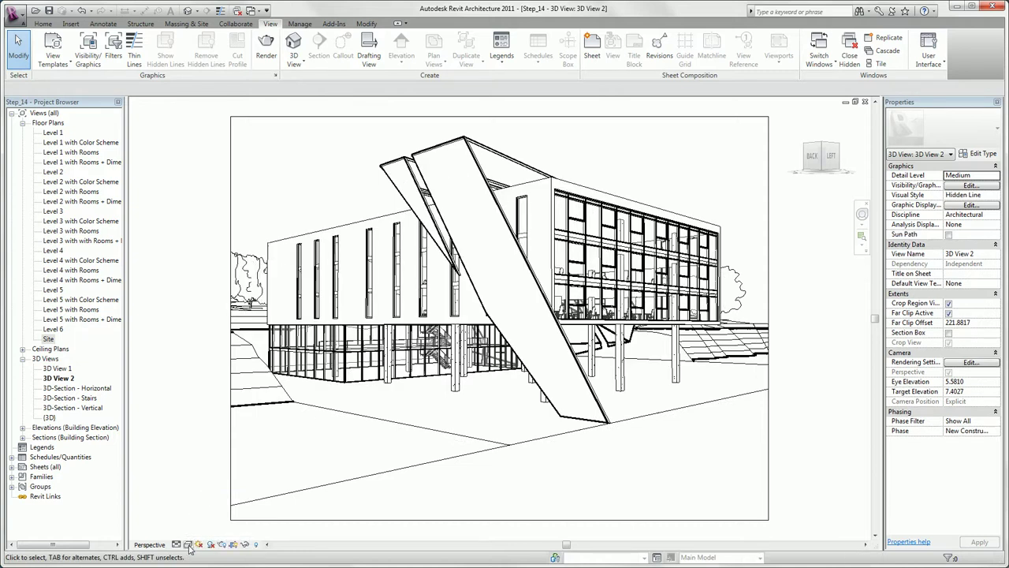
# Turn on shadows in the perspective view.
pyautogui.click(210, 545)
pyautogui.click(234, 532)
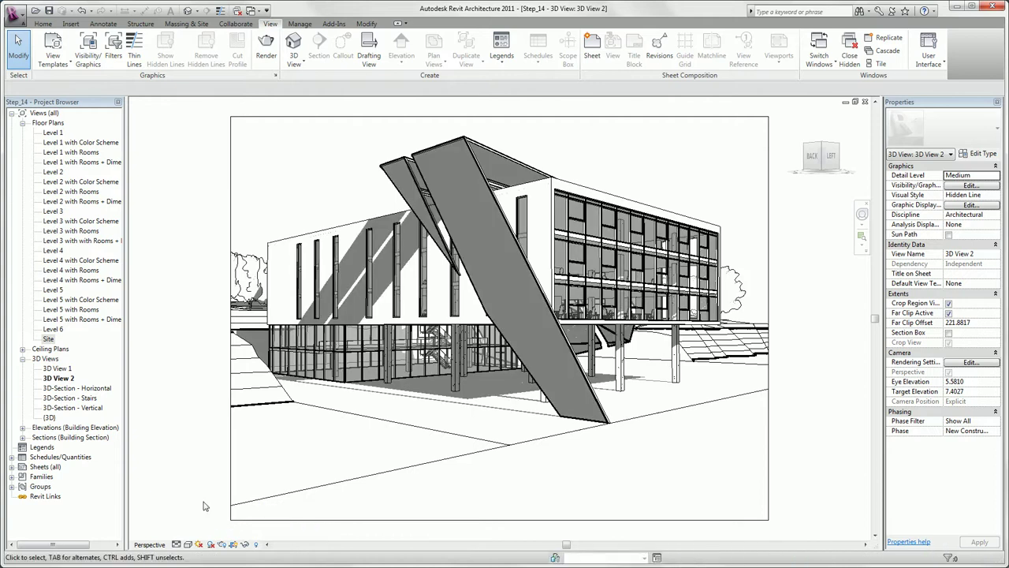
# Preview the perspective view in the Shaded, Shaded with Edges and Consistent Colors visual styles.
pyautogui.click(188, 545)
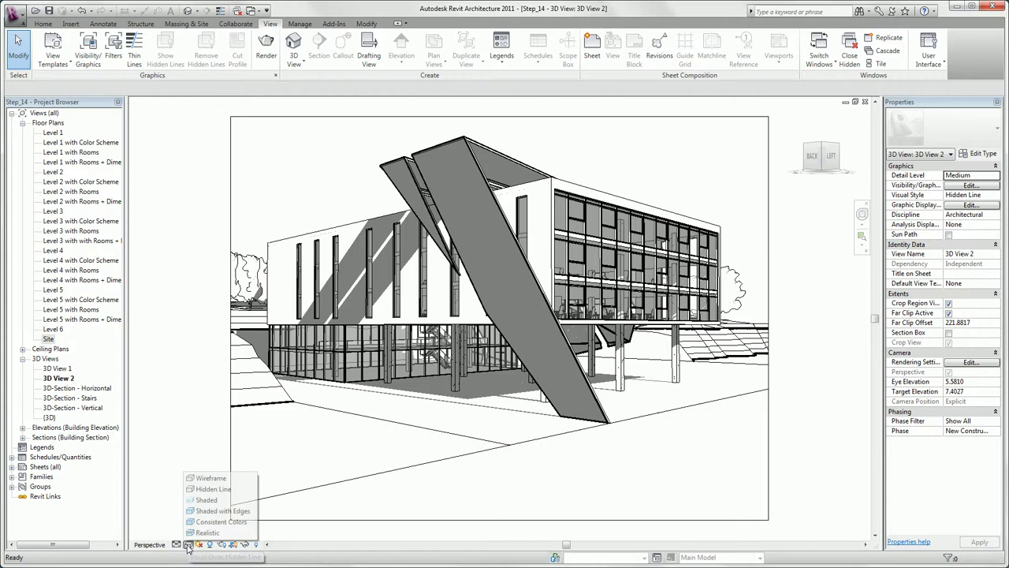
pyautogui.click(207, 501)
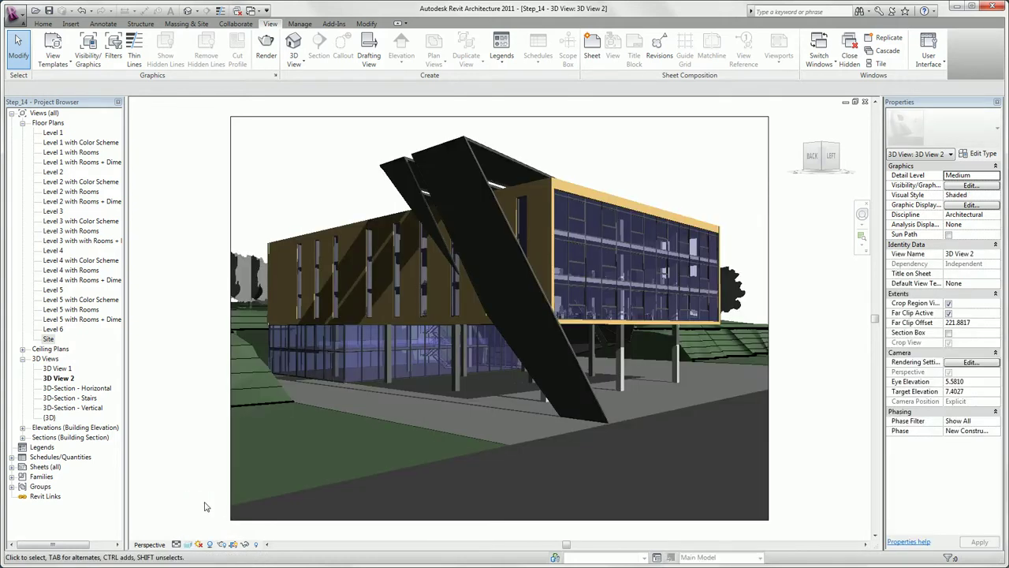
pyautogui.click(189, 544)
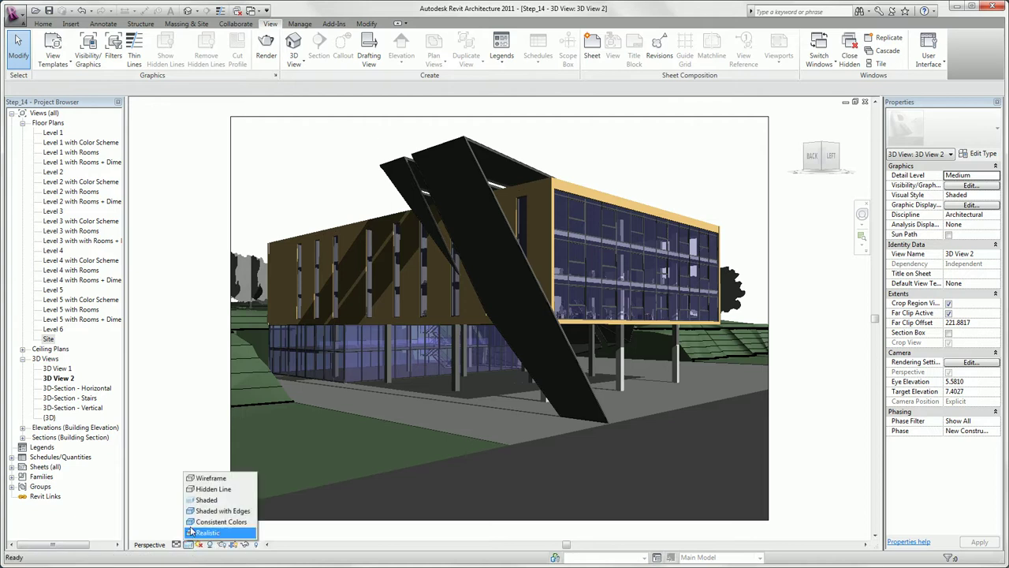
pyautogui.click(213, 510)
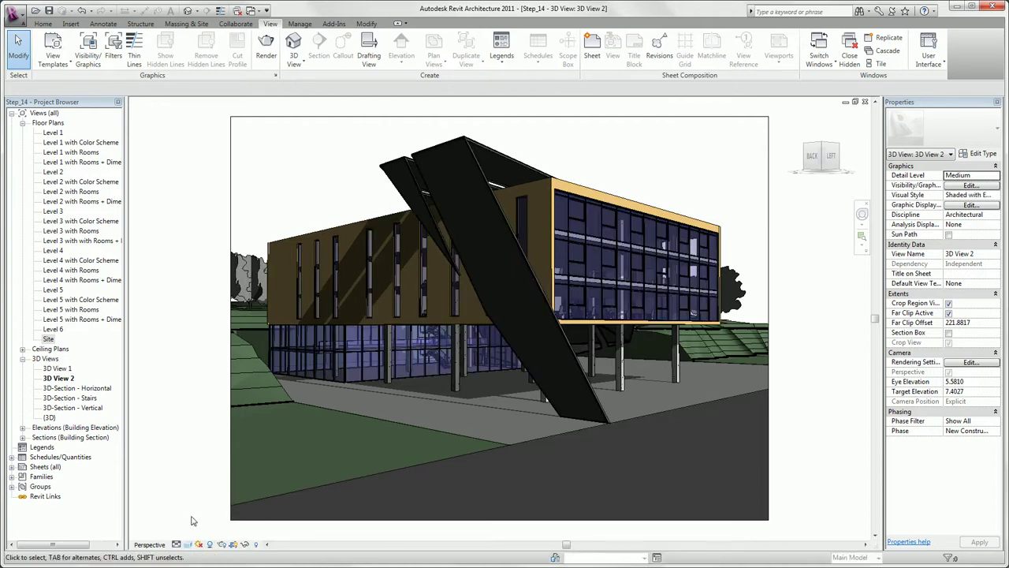
pyautogui.click(189, 544)
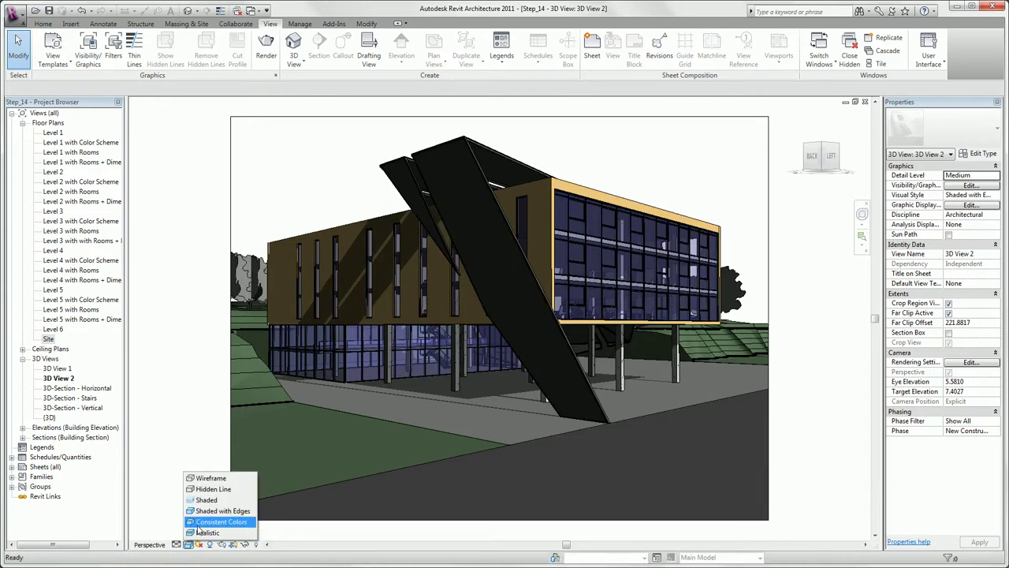
pyautogui.click(199, 524)
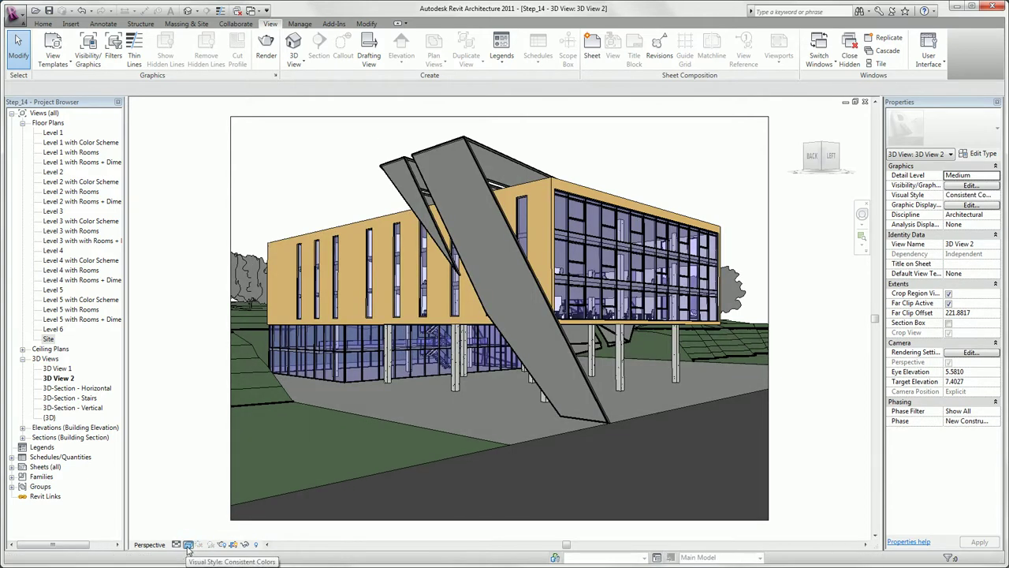
# Set the perspective view's visual style to Realistic.
pyautogui.click(190, 543)
pyautogui.click(207, 533)
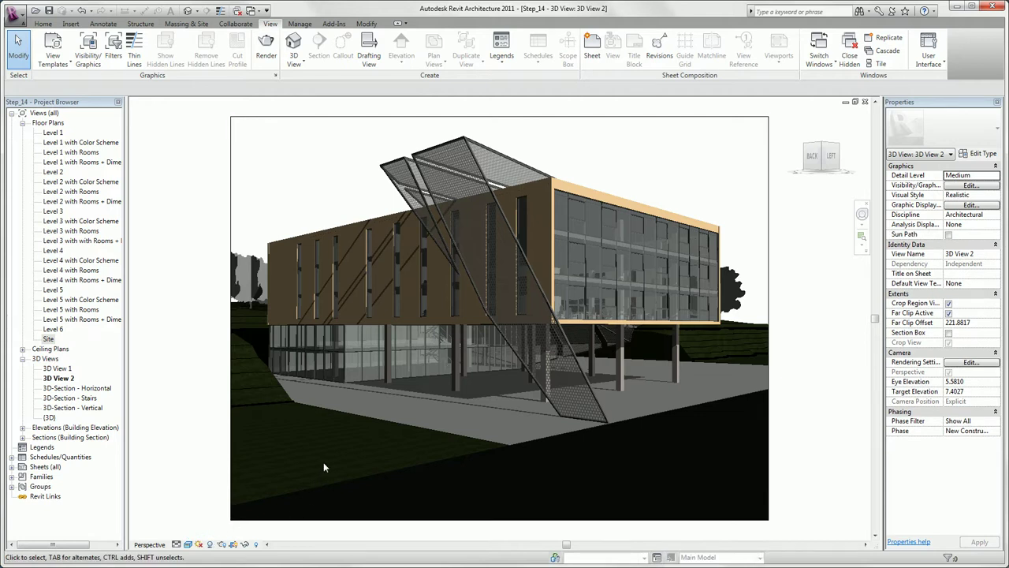
# Set the Finish 1 layer material of the Exterior Wall - Wood Panels type to Wood Façade - MPK, checking its render appearance.
pyautogui.click(403, 314)
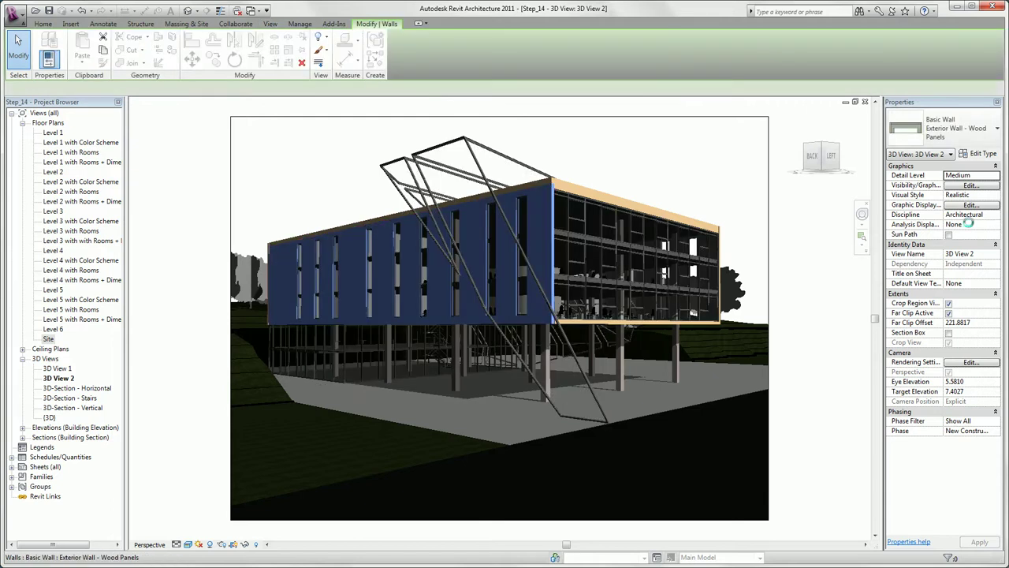
pyautogui.click(981, 153)
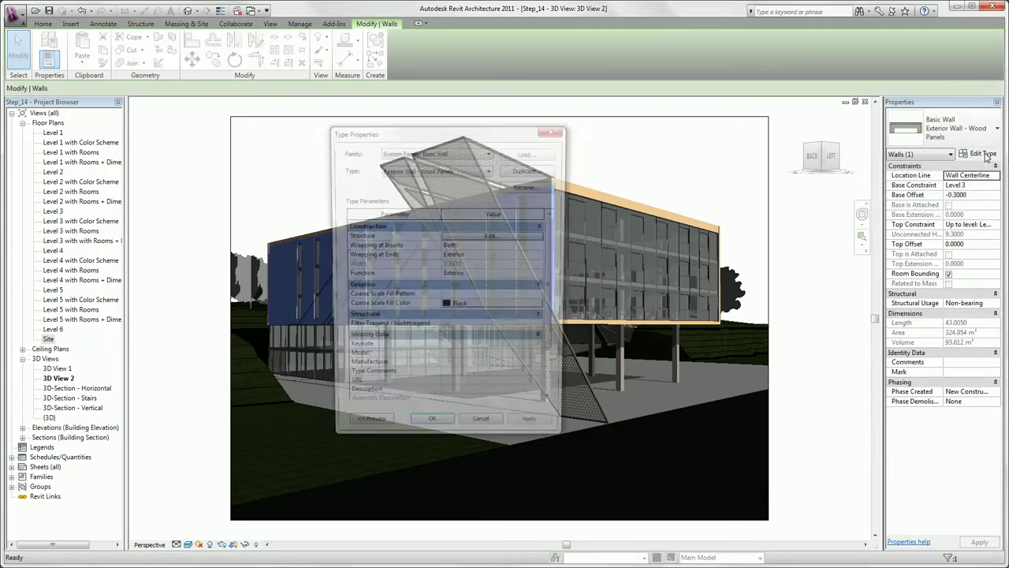
pyautogui.click(475, 238)
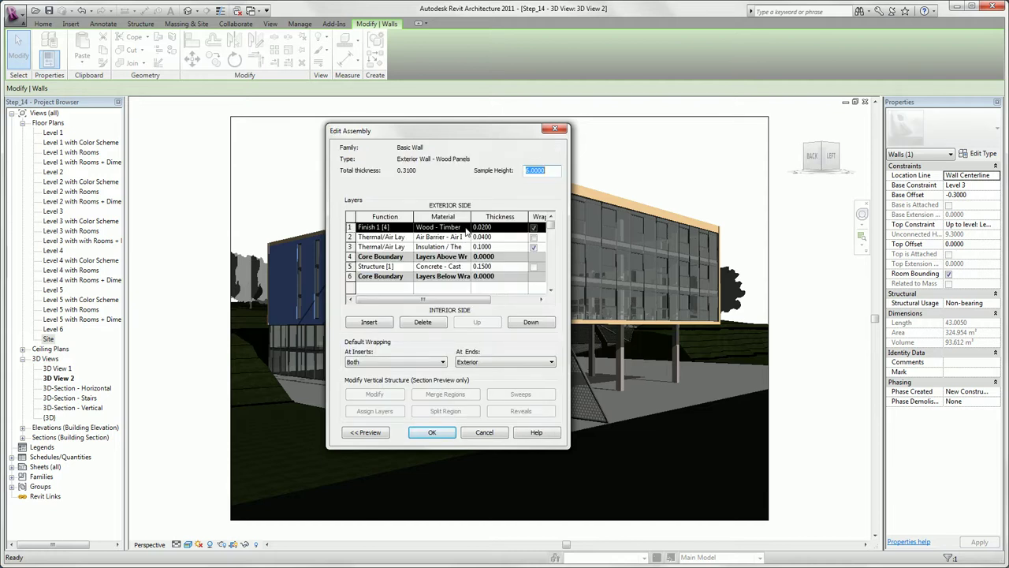
pyautogui.click(466, 228)
pyautogui.click(466, 227)
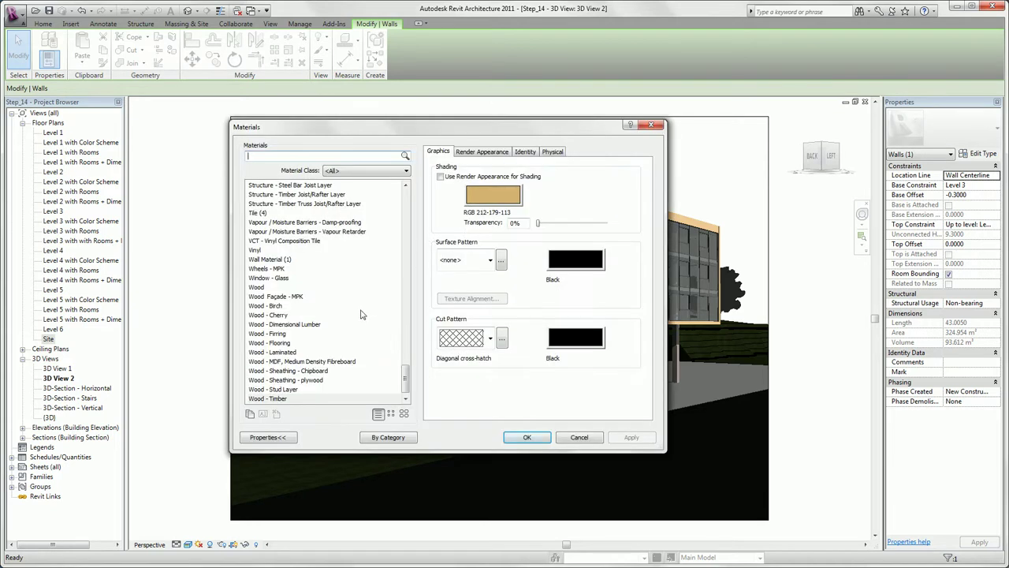
pyautogui.click(281, 297)
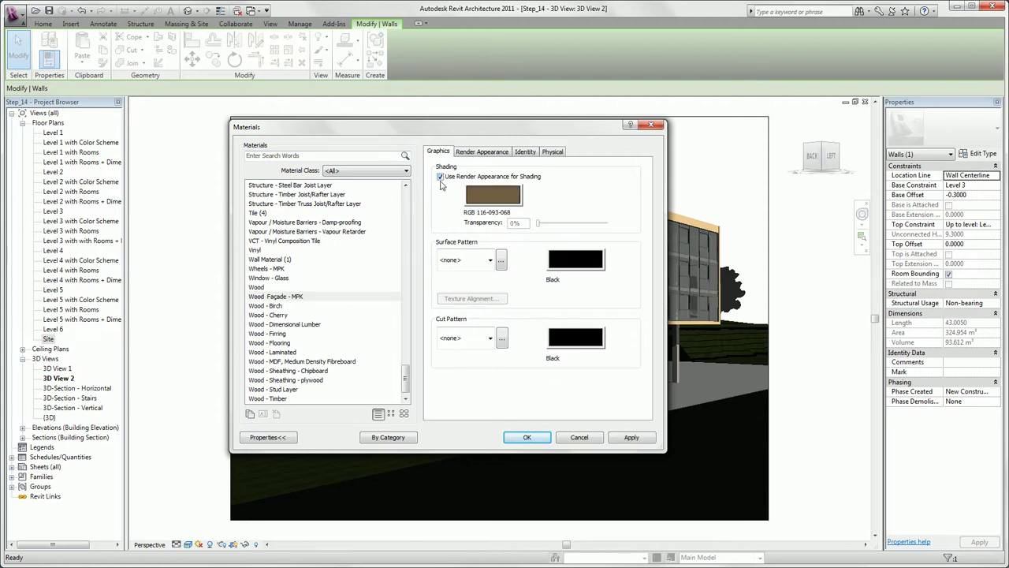
pyautogui.click(485, 154)
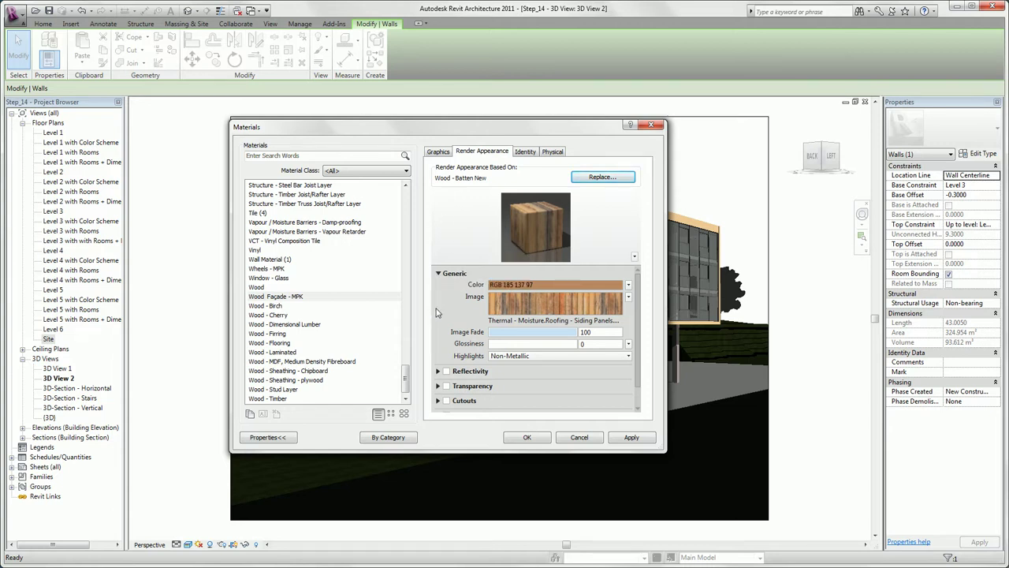
pyautogui.click(526, 438)
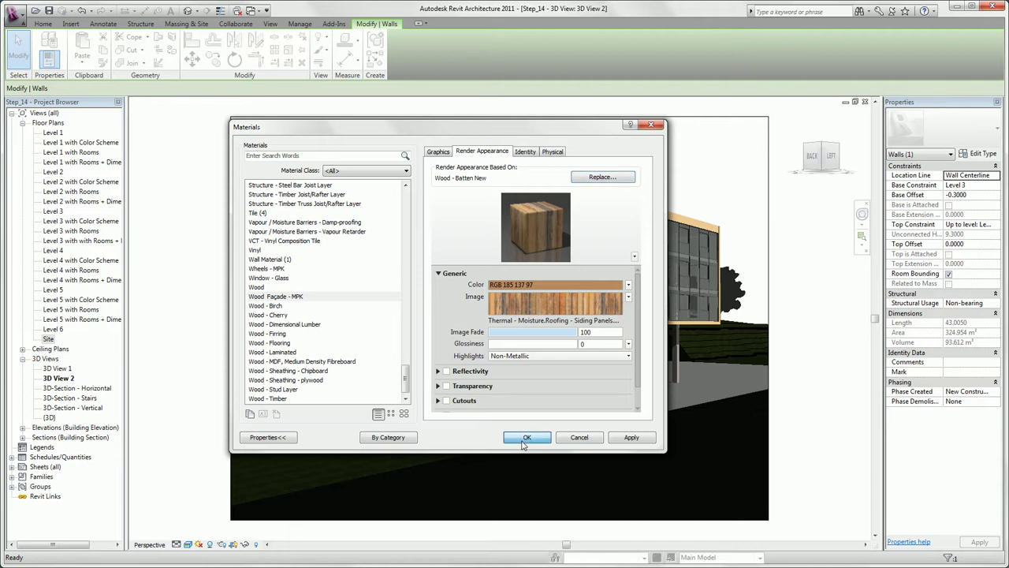
pyautogui.click(443, 436)
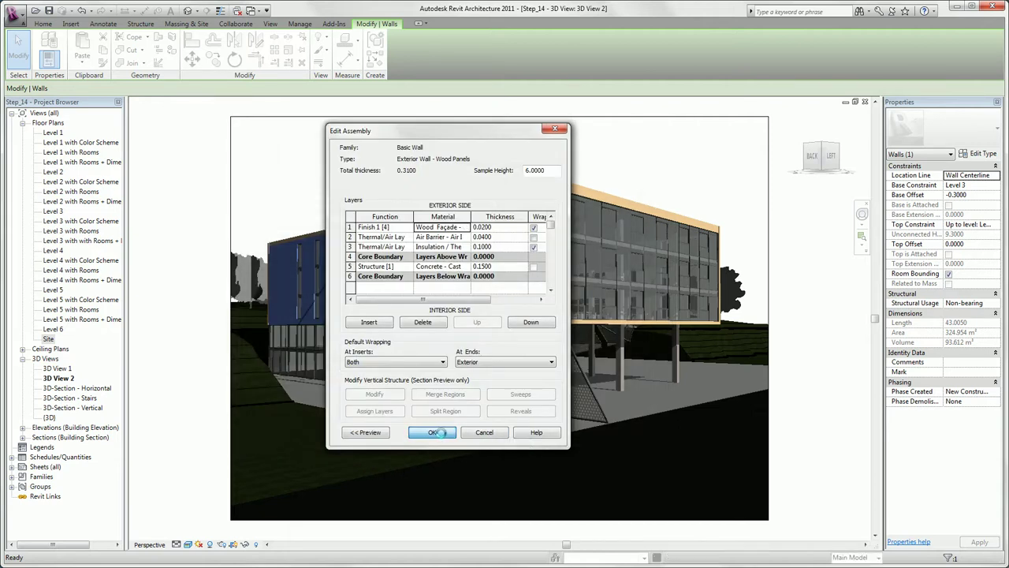
pyautogui.click(432, 432)
pyautogui.click(333, 205)
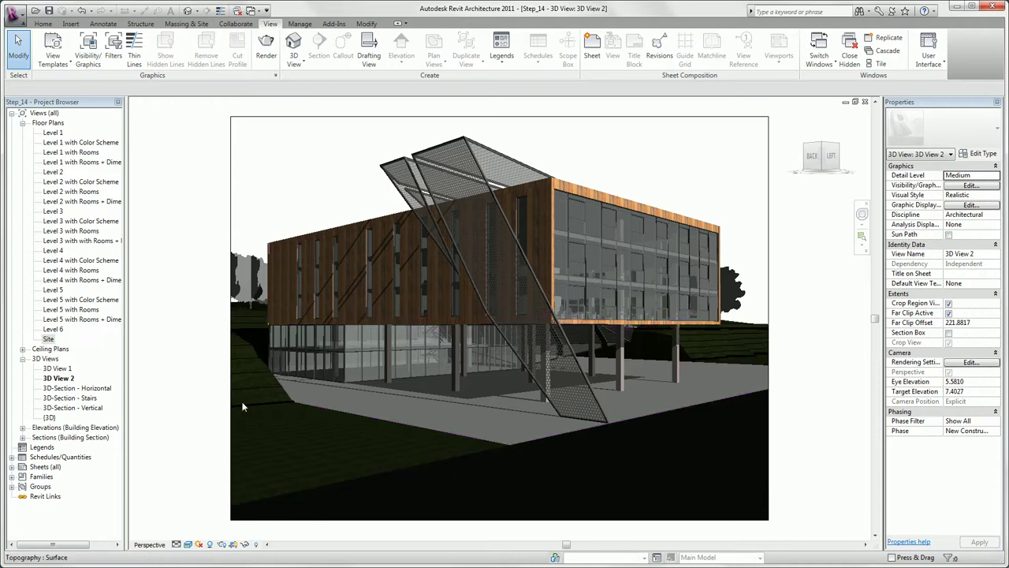
# Open the rendering settings for the perspective view and review the quality options, keeping Draft.
pyautogui.click(221, 545)
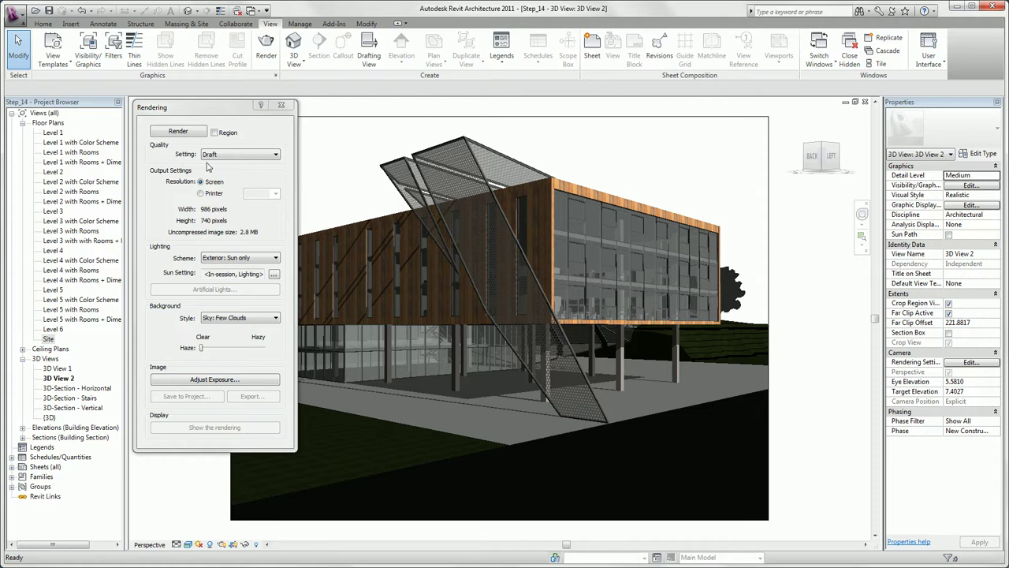
pyautogui.click(263, 157)
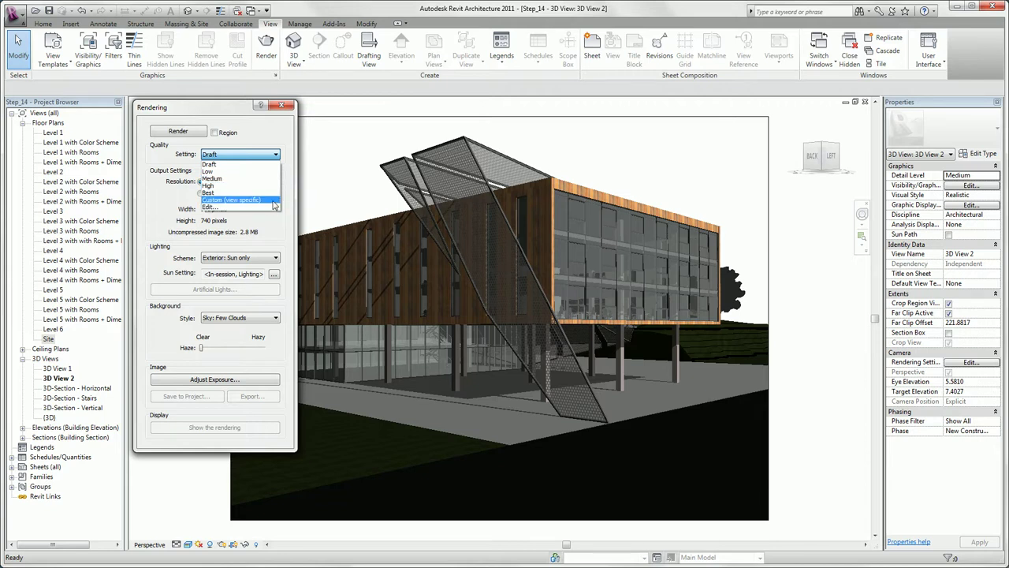
pyautogui.click(274, 164)
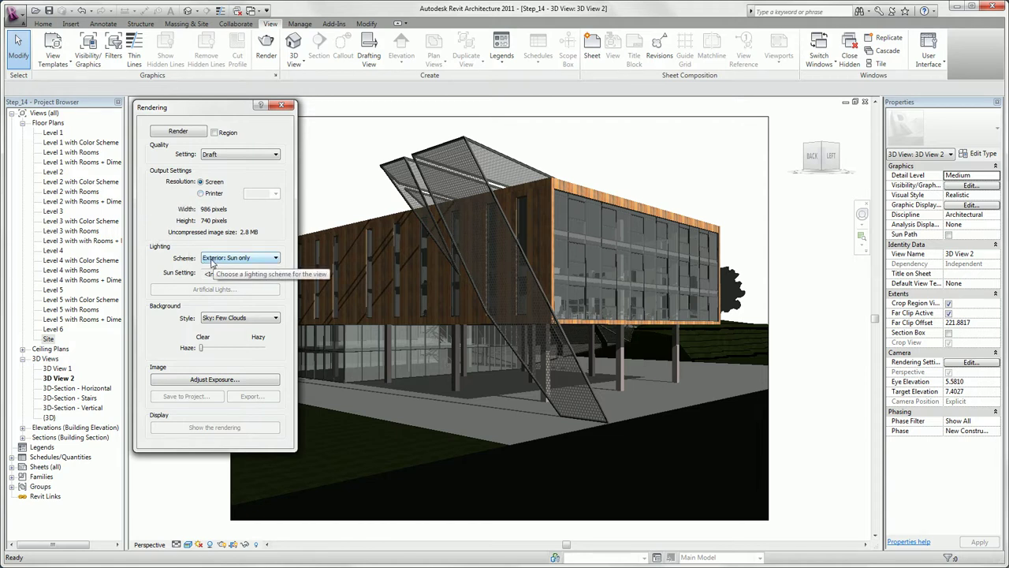
# Review the rendering's lighting schemes, keeping Exterior: Sun only, and check its sun settings.
pyautogui.click(211, 261)
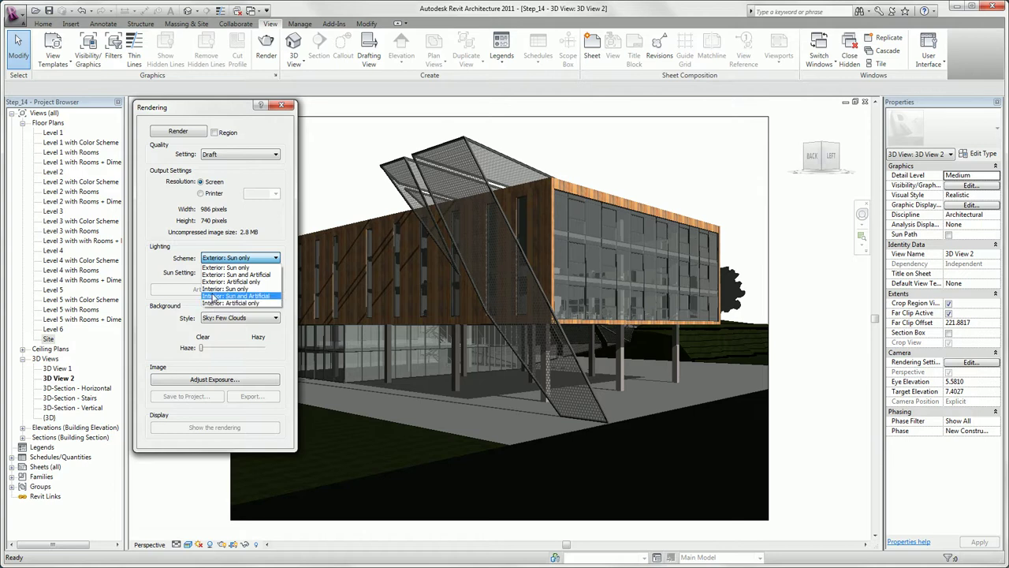
pyautogui.click(214, 267)
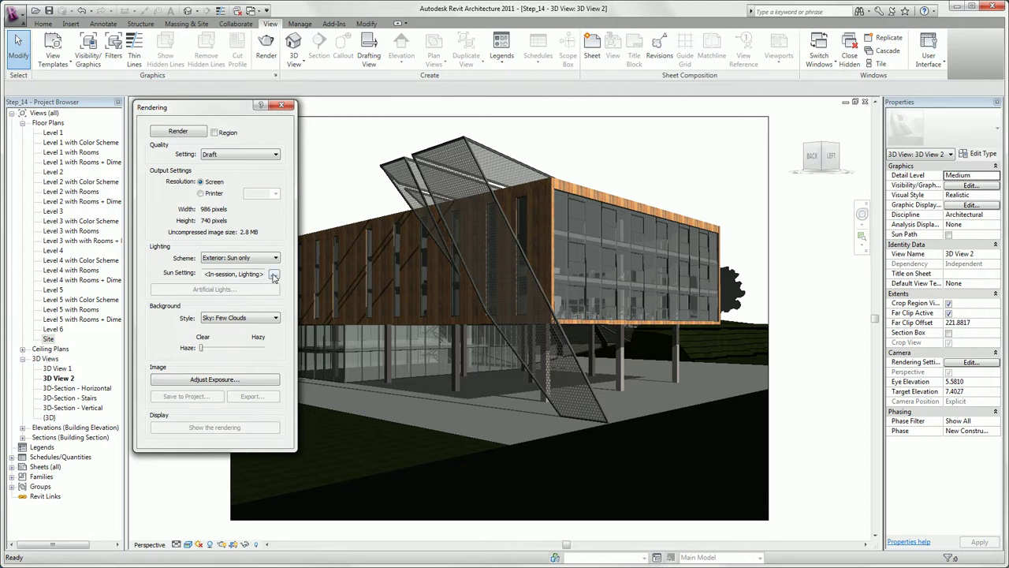
pyautogui.click(273, 274)
pyautogui.click(387, 497)
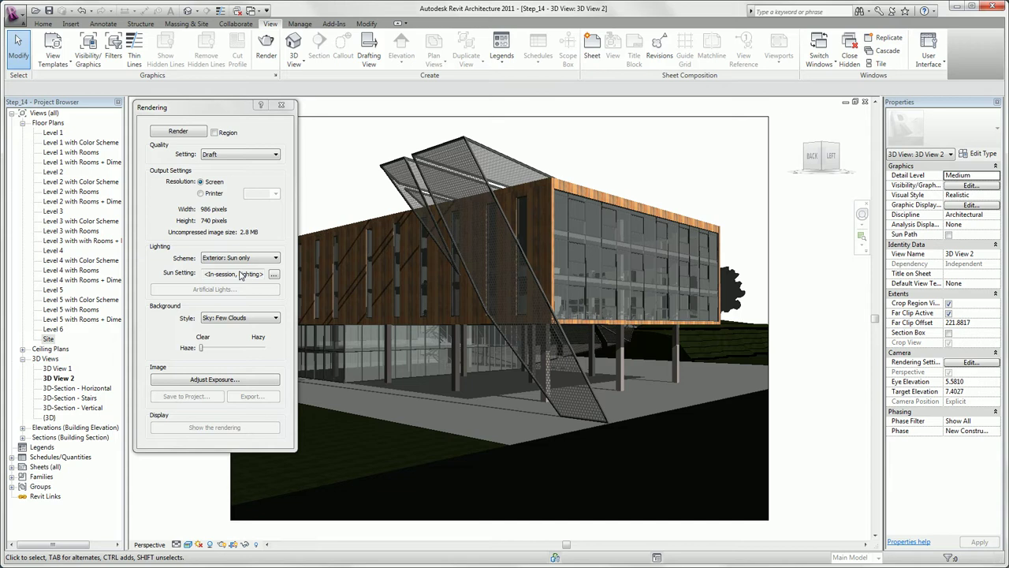
# Review the background style options, keeping Sky: Few Clouds, and examine the exposure controls for the rendering.
pyautogui.click(252, 321)
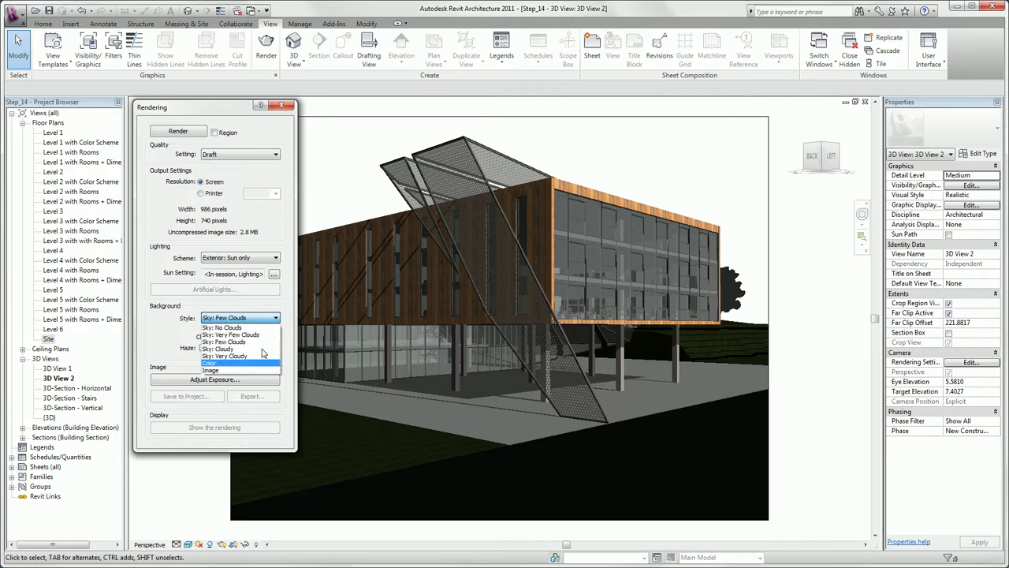
pyautogui.click(266, 315)
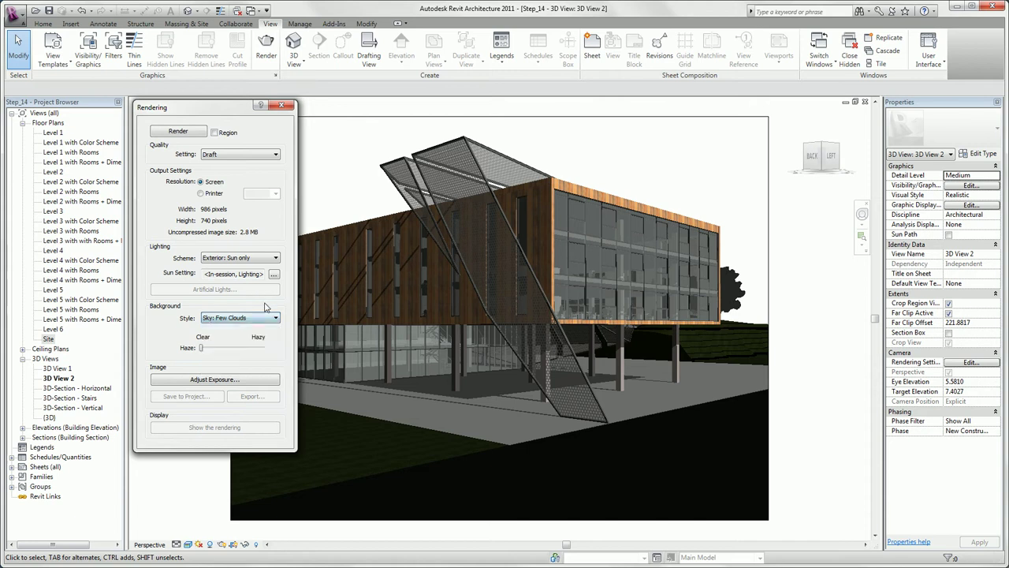
pyautogui.click(182, 381)
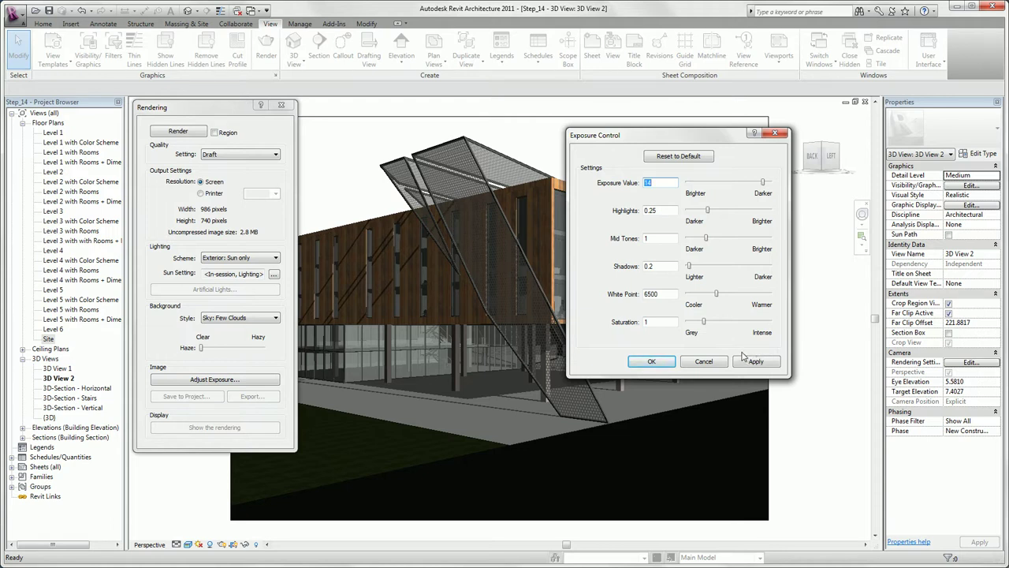
pyautogui.click(630, 363)
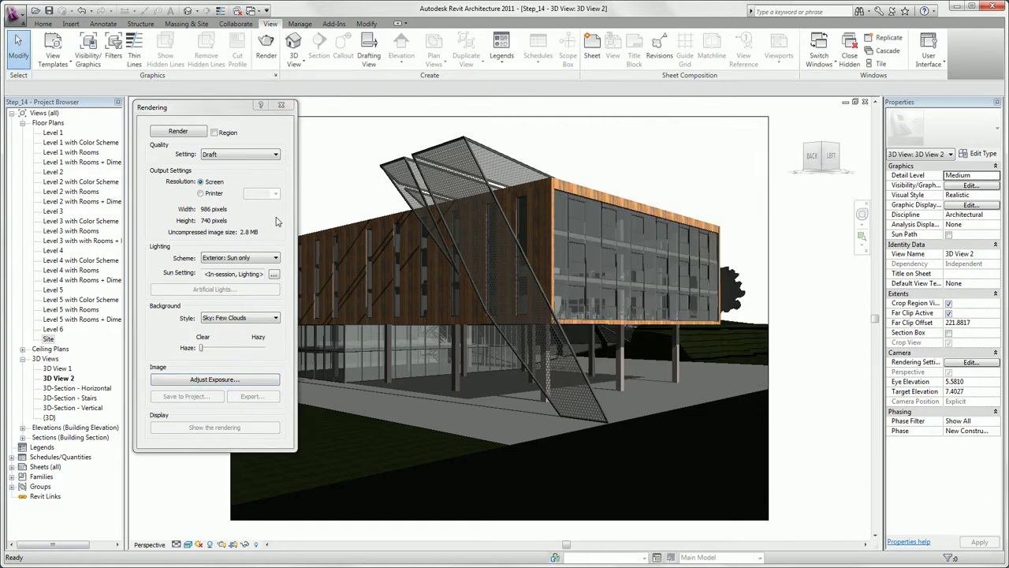